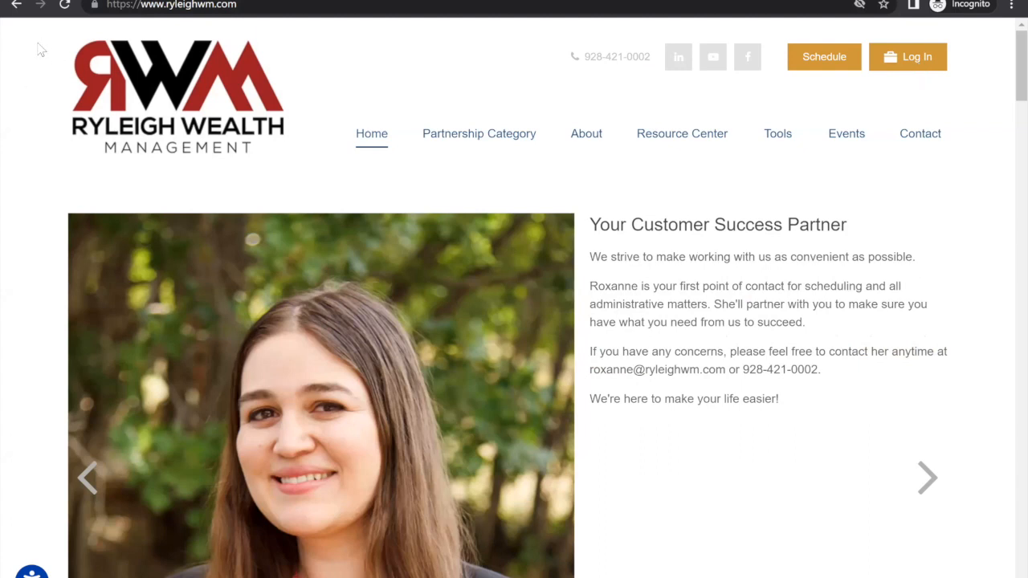
- Open the client login page from the Ryleigh Wealth Management website and choose the forgotten-password option
{"action": "left_click", "coordinate": [885, 64]}
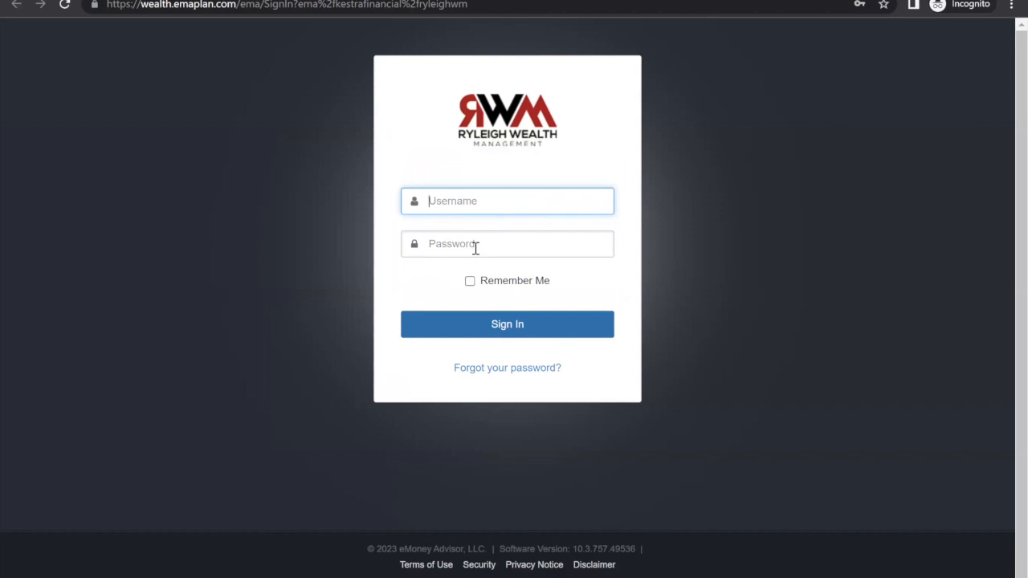
{"action": "left_click", "coordinate": [480, 374]}
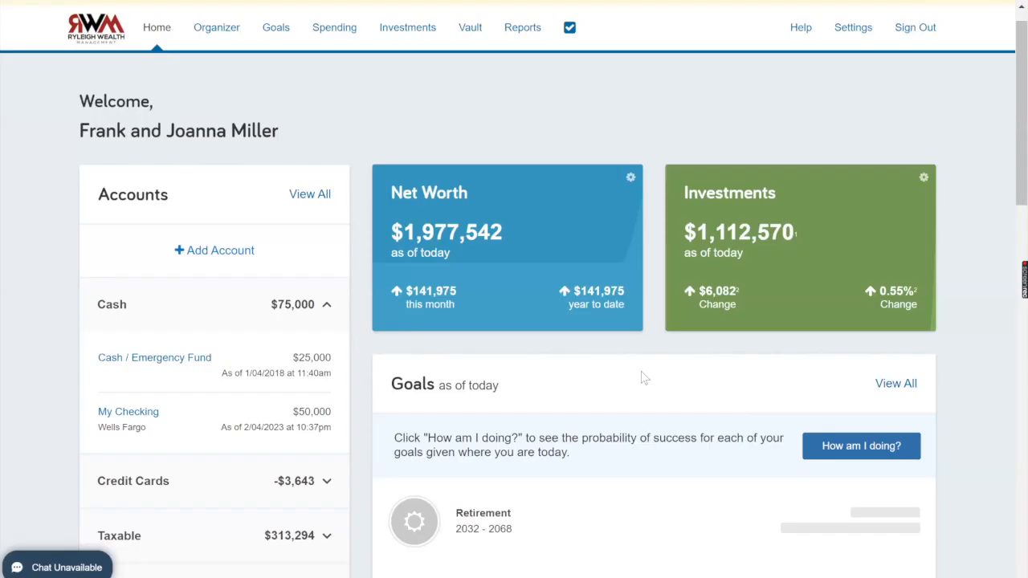
- Review the account categories on the home dashboard and expand the Tax Advantaged accounts
{"action": "scroll", "coordinate": [641, 372], "scroll_direction": "down", "scroll_amount": 1}
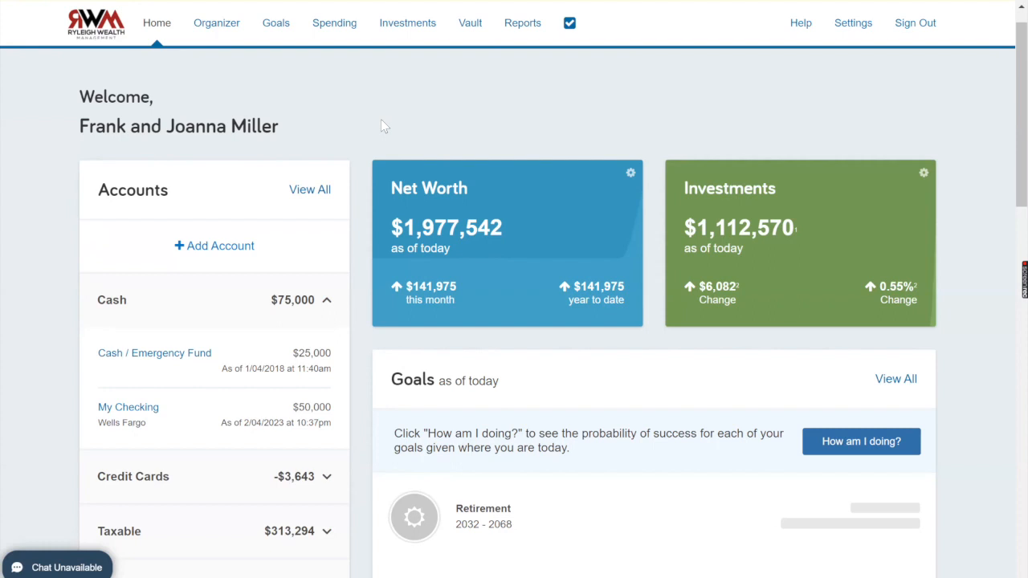
{"action": "scroll", "coordinate": [383, 129], "scroll_direction": "down", "scroll_amount": 1}
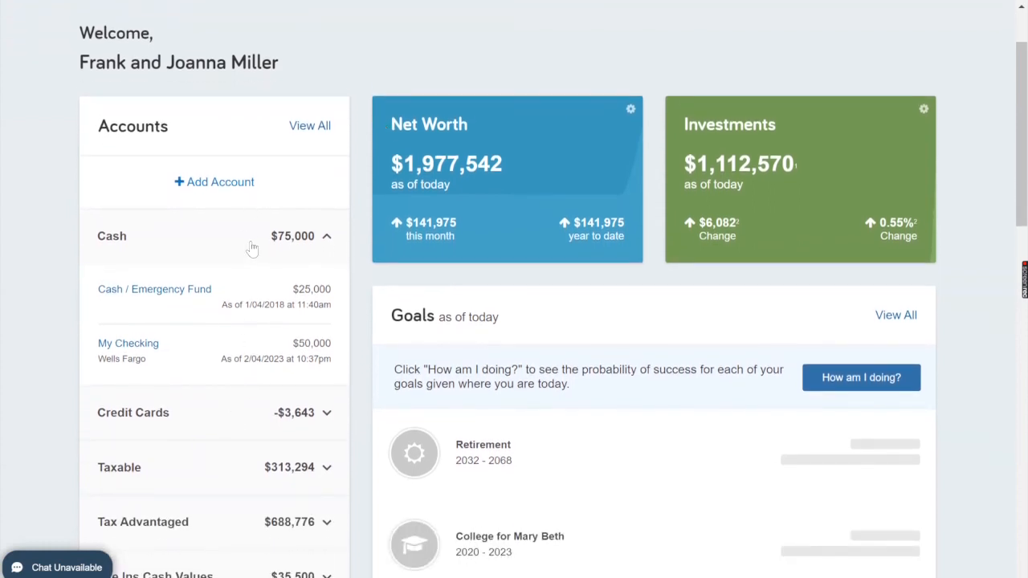
{"action": "scroll", "coordinate": [252, 248], "scroll_direction": "down", "scroll_amount": 1}
{"action": "scroll", "coordinate": [252, 249], "scroll_direction": "down", "scroll_amount": 1}
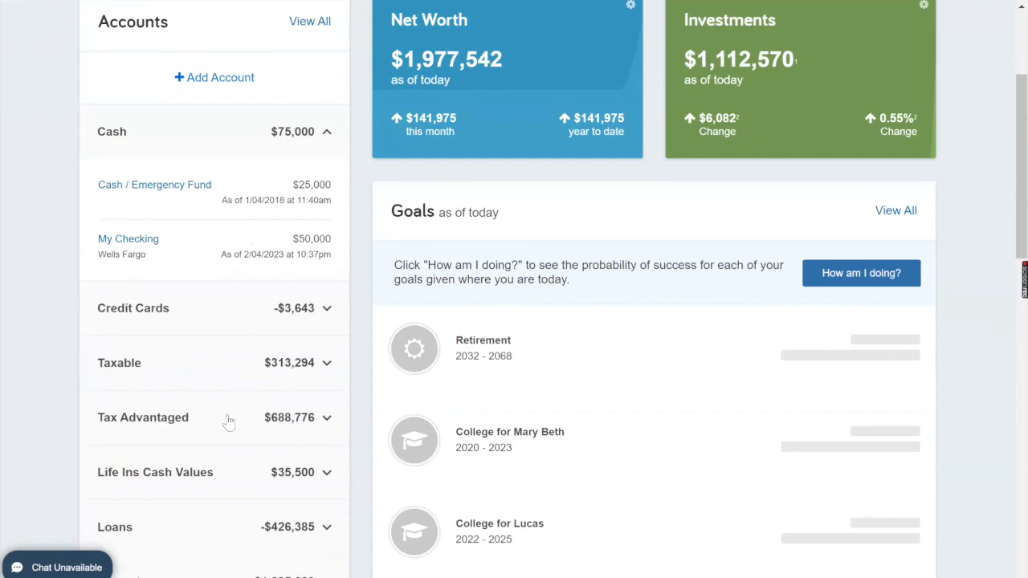
{"action": "left_click", "coordinate": [321, 424]}
{"action": "scroll", "coordinate": [220, 486], "scroll_direction": "down", "scroll_amount": 2}
{"action": "scroll", "coordinate": [219, 482], "scroll_direction": "down", "scroll_amount": 1}
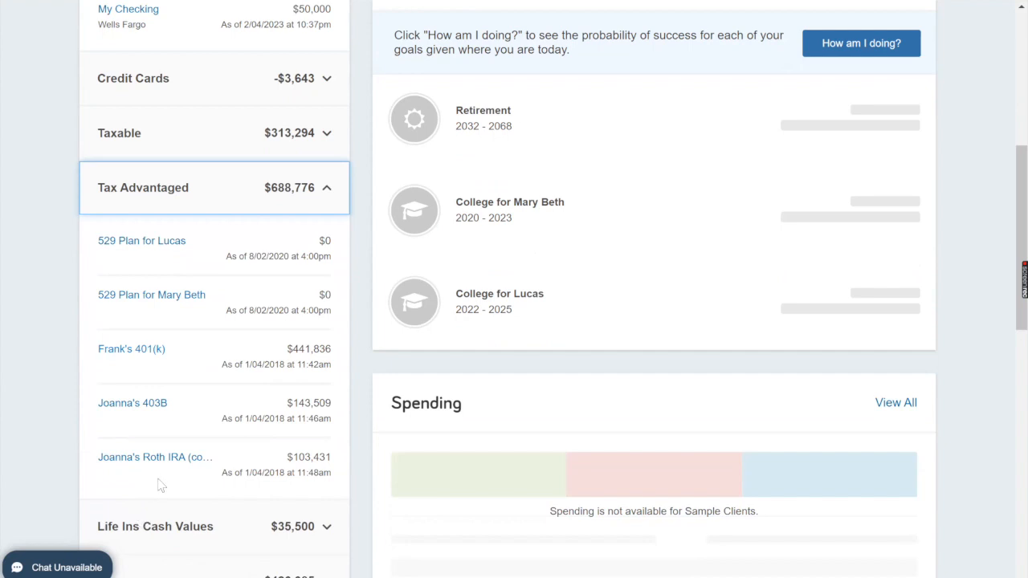
{"action": "scroll", "coordinate": [186, 379], "scroll_direction": "up", "scroll_amount": 1}
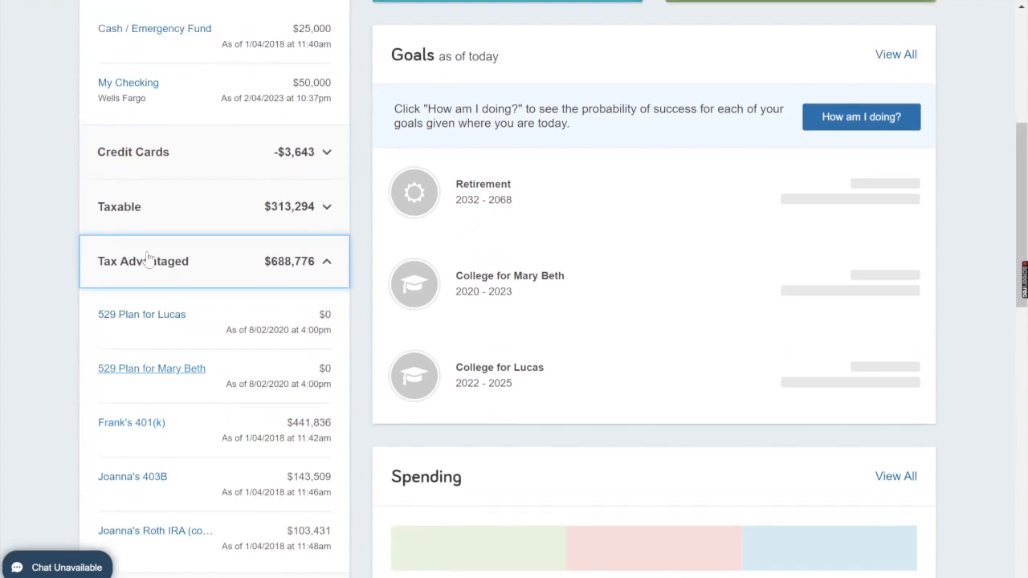
- Expand the Taxable accounts, open the joint investments account and view its investment transactions
{"action": "left_click", "coordinate": [328, 207]}
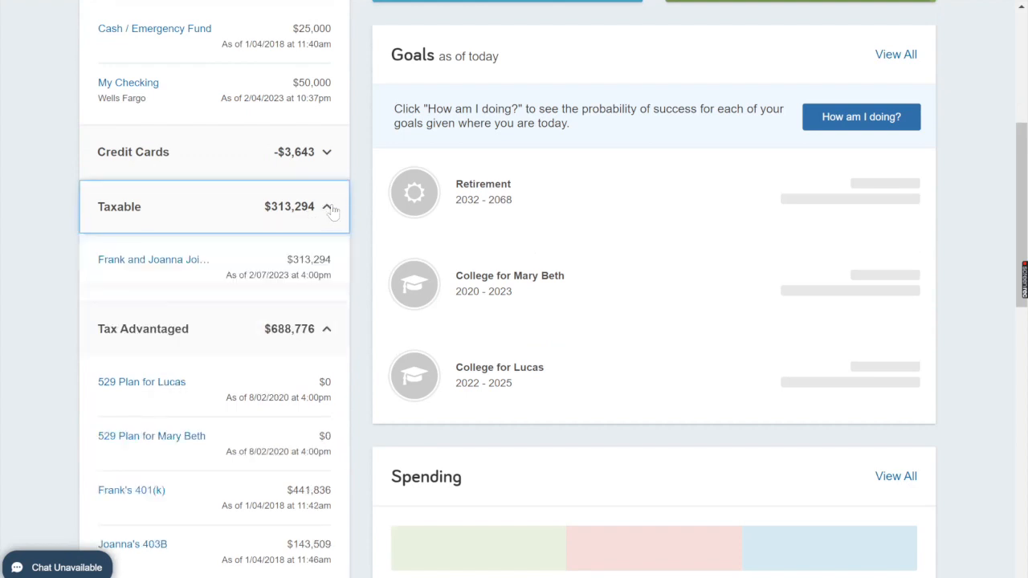
{"action": "left_click", "coordinate": [161, 268]}
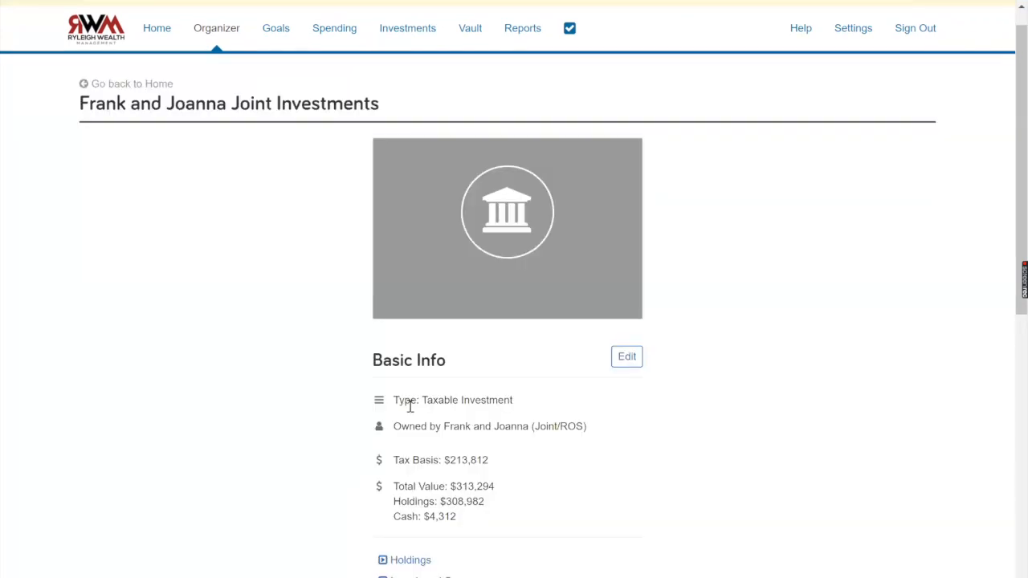
{"action": "scroll", "coordinate": [417, 433], "scroll_direction": "down", "scroll_amount": 1}
{"action": "left_click", "coordinate": [436, 543]}
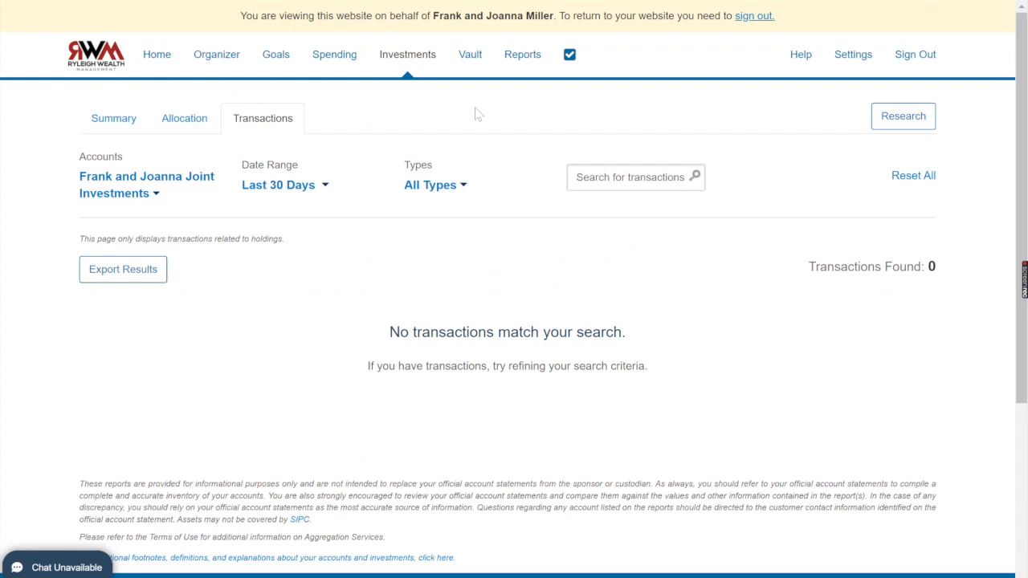
{"action": "scroll", "coordinate": [474, 113], "scroll_direction": "down", "scroll_amount": 1}
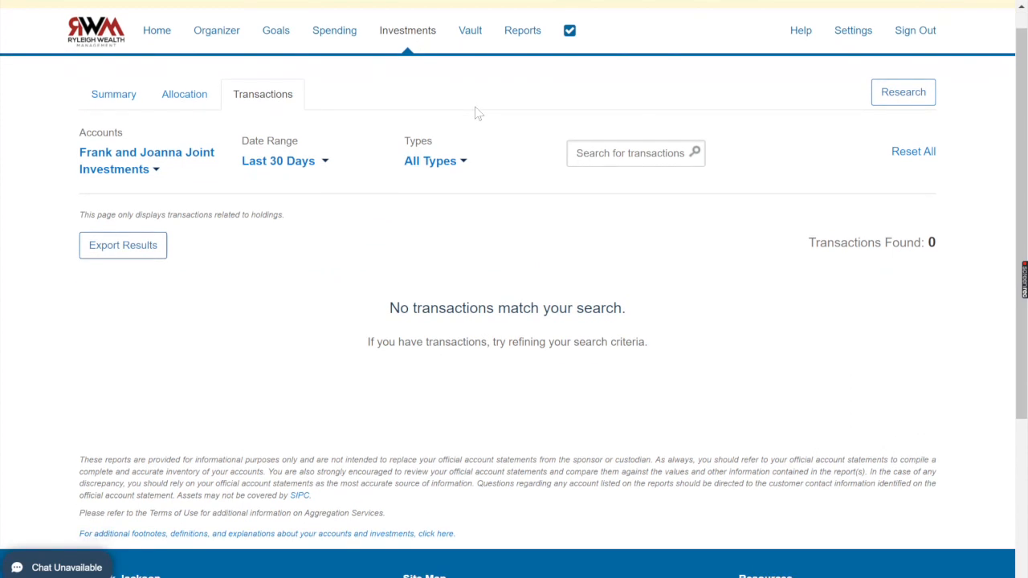
- Go to the Vault and open the Shared Documents folder to view its files
{"action": "left_click", "coordinate": [475, 39]}
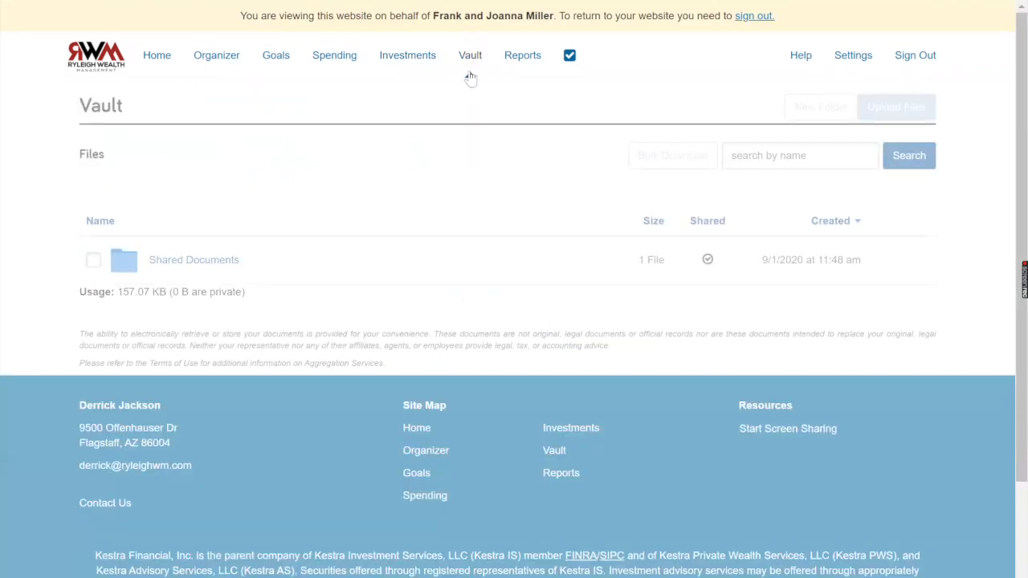
{"action": "scroll", "coordinate": [469, 75], "scroll_direction": "down", "scroll_amount": 1}
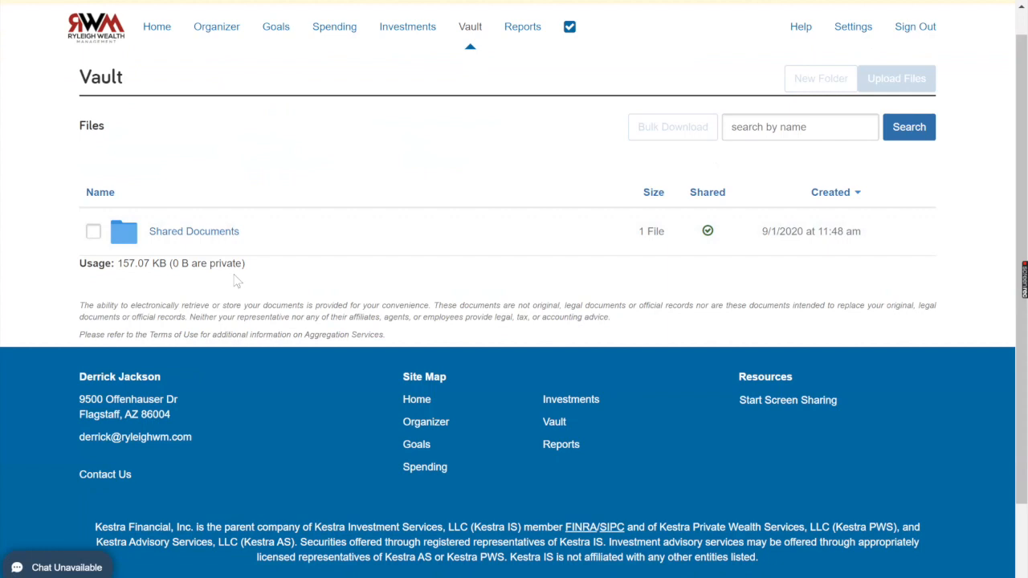
{"action": "left_click", "coordinate": [217, 234]}
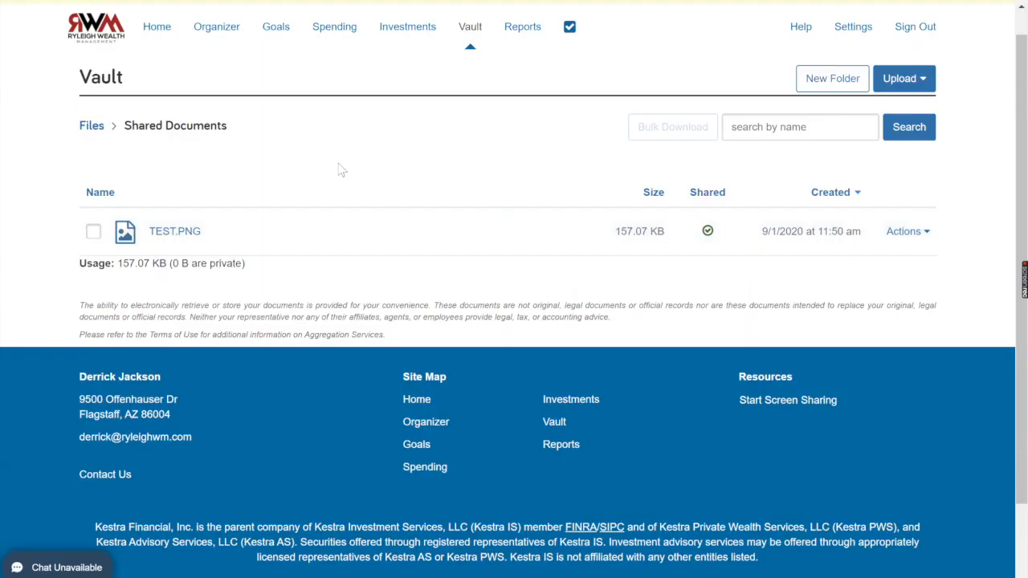
{"action": "scroll", "coordinate": [340, 168], "scroll_direction": "down", "scroll_amount": 1}
{"action": "scroll", "coordinate": [342, 170], "scroll_direction": "up", "scroll_amount": 1}
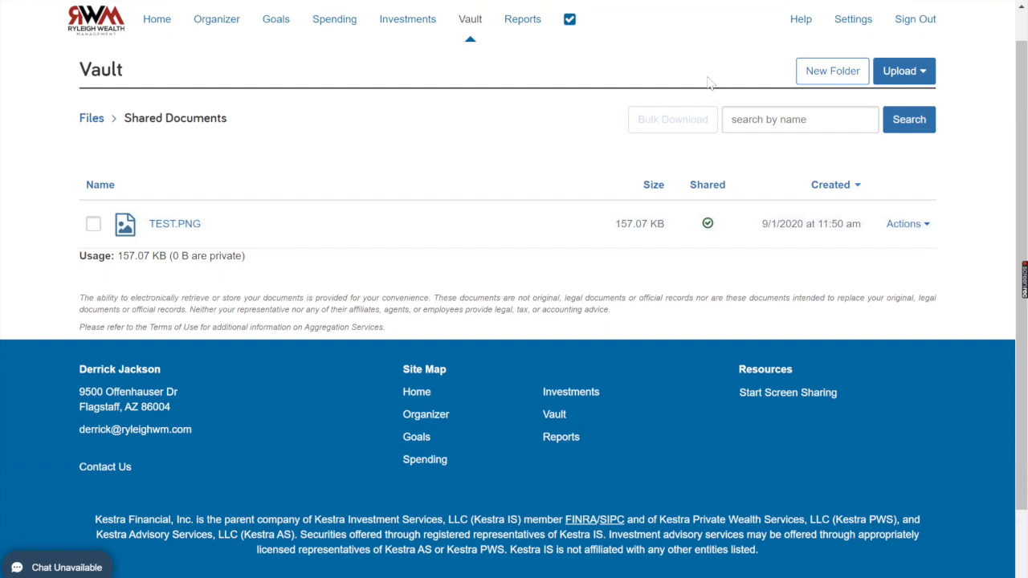
- Open the portal's Settings page and look through the delivery and personal finance alert options
{"action": "left_click", "coordinate": [853, 19]}
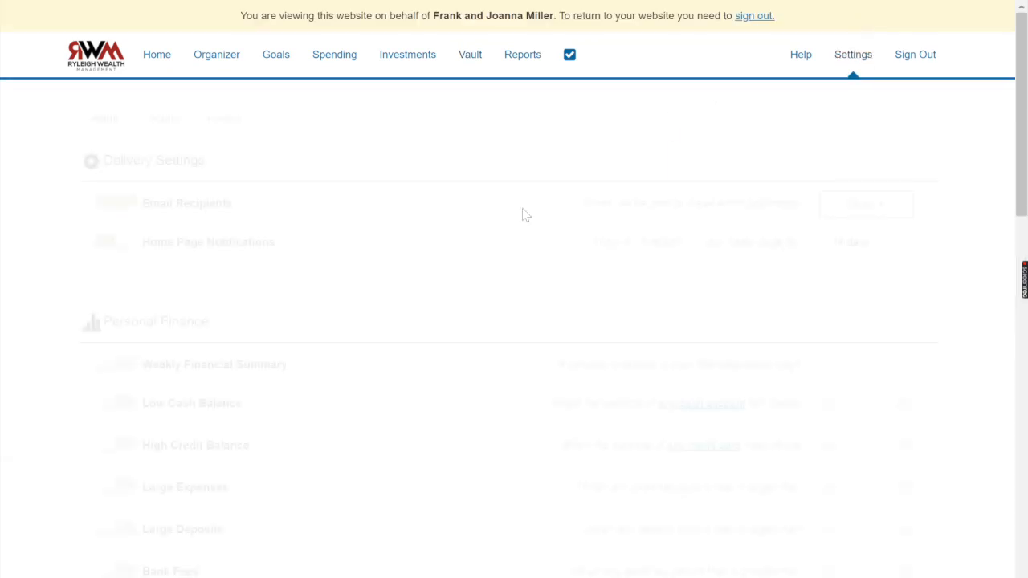
{"action": "scroll", "coordinate": [522, 208], "scroll_direction": "down", "scroll_amount": 1}
{"action": "scroll", "coordinate": [524, 214], "scroll_direction": "down", "scroll_amount": 1}
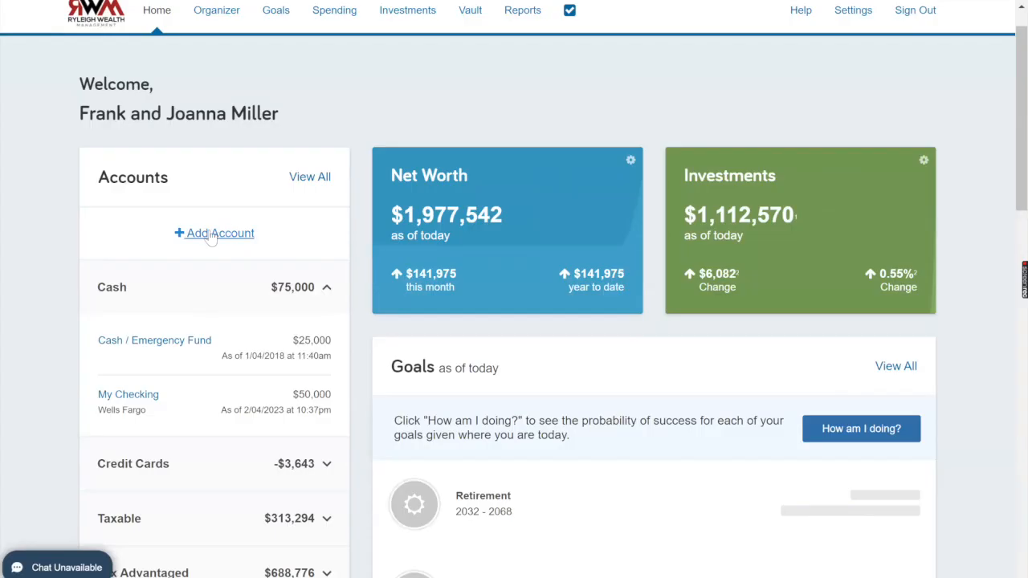
- Start adding an account from the home dashboard, choosing Cash as the account type and Cash as the cash alternative
{"action": "scroll", "coordinate": [172, 226], "scroll_direction": "down", "scroll_amount": 1}
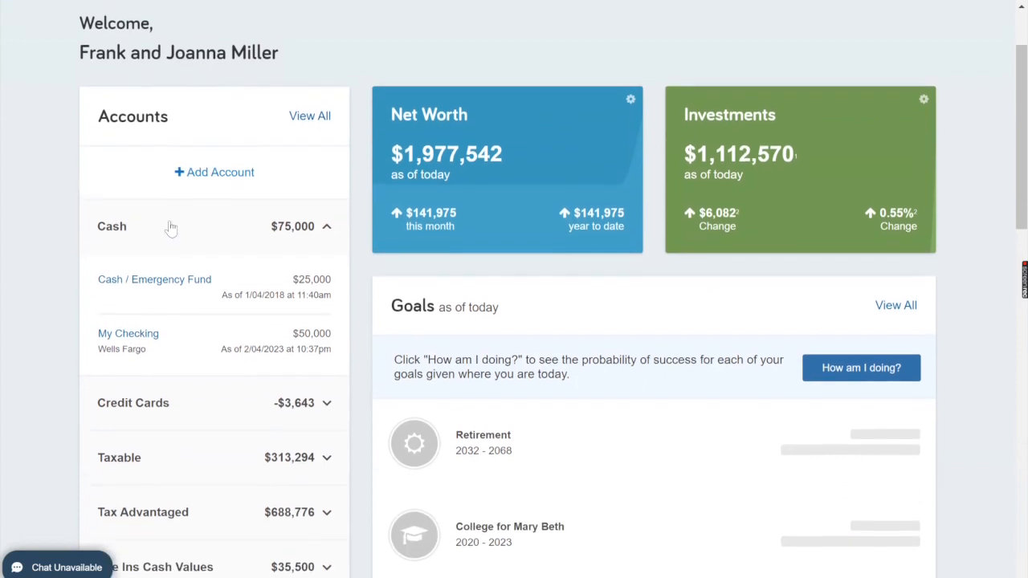
{"action": "left_click", "coordinate": [216, 174]}
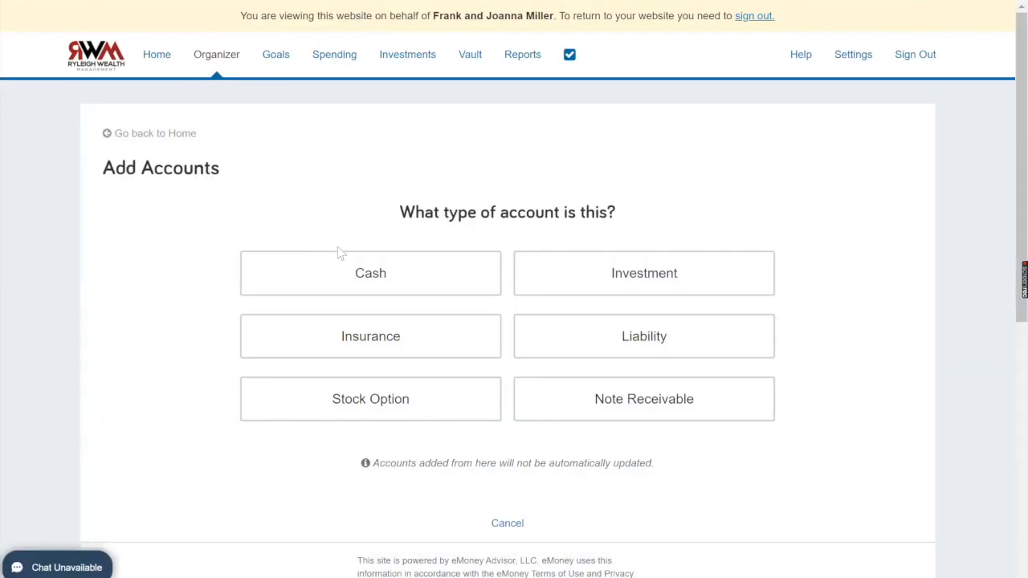
{"action": "scroll", "coordinate": [348, 347], "scroll_direction": "down", "scroll_amount": 1}
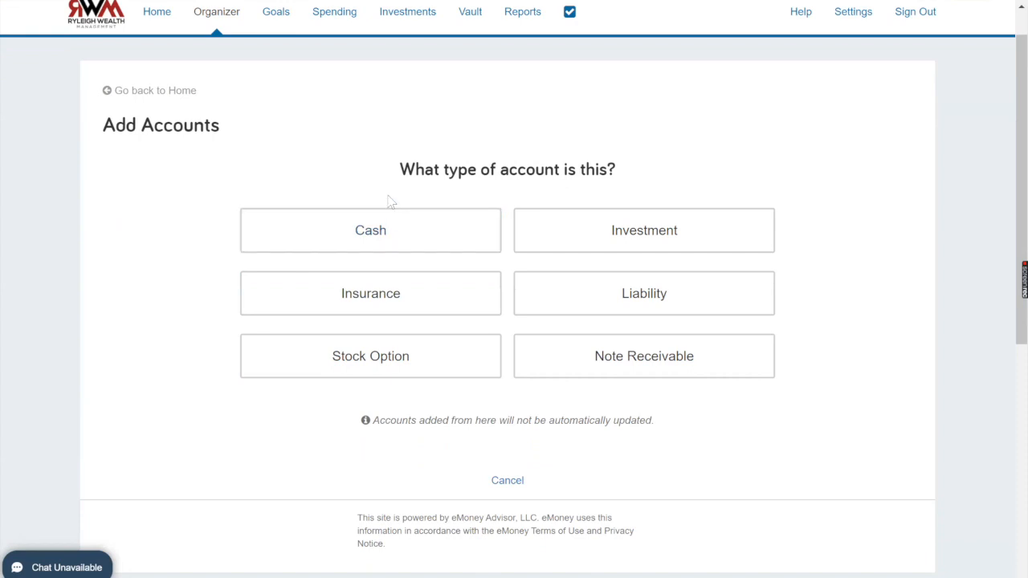
{"action": "scroll", "coordinate": [387, 201], "scroll_direction": "up", "scroll_amount": 1}
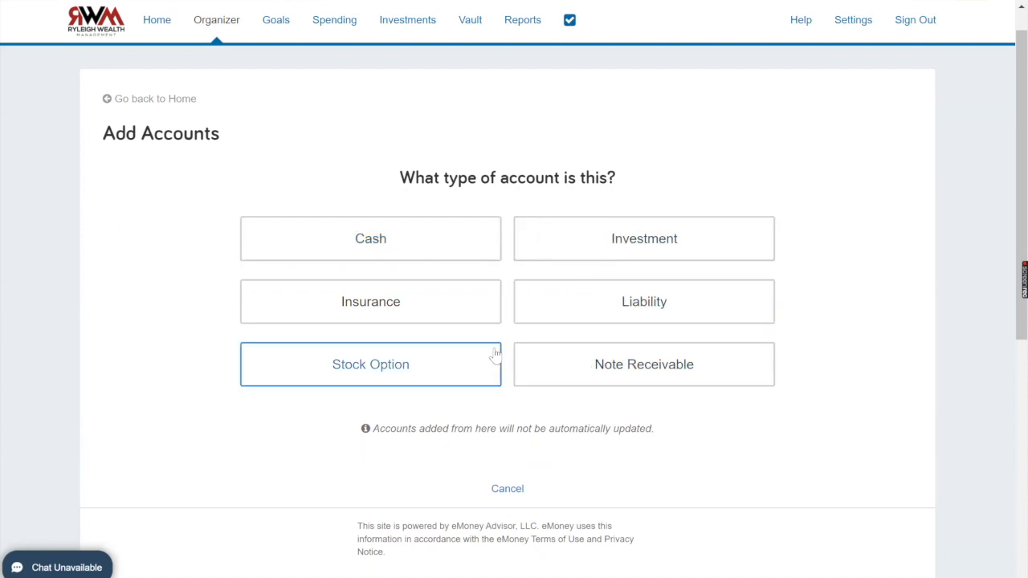
{"action": "left_click", "coordinate": [461, 250]}
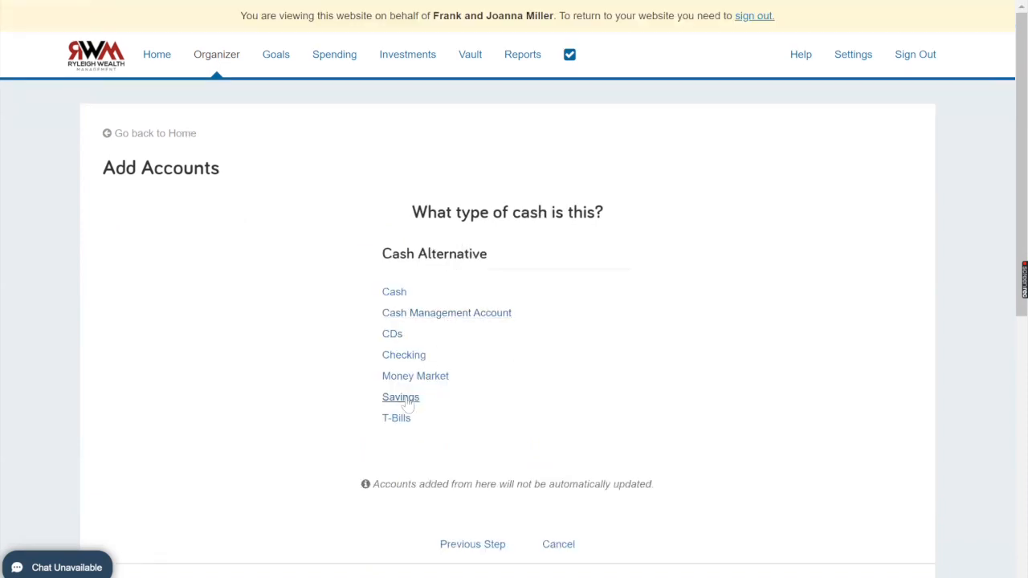
{"action": "left_click", "coordinate": [398, 293]}
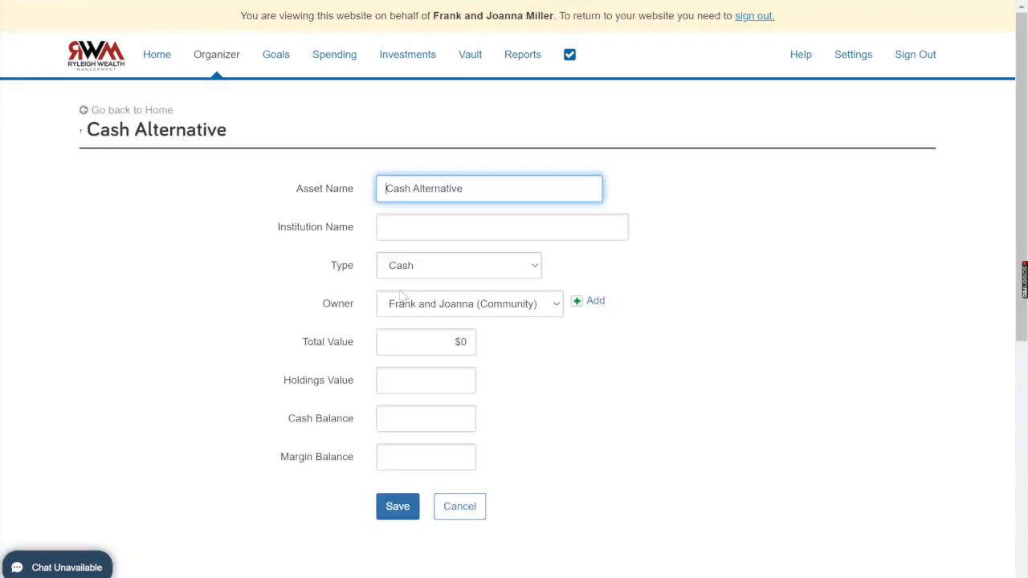
- Set the new asset's institution name to Wells Fargo, its type to Cash and its owner to the couple's Community option
{"action": "left_click", "coordinate": [400, 225]}
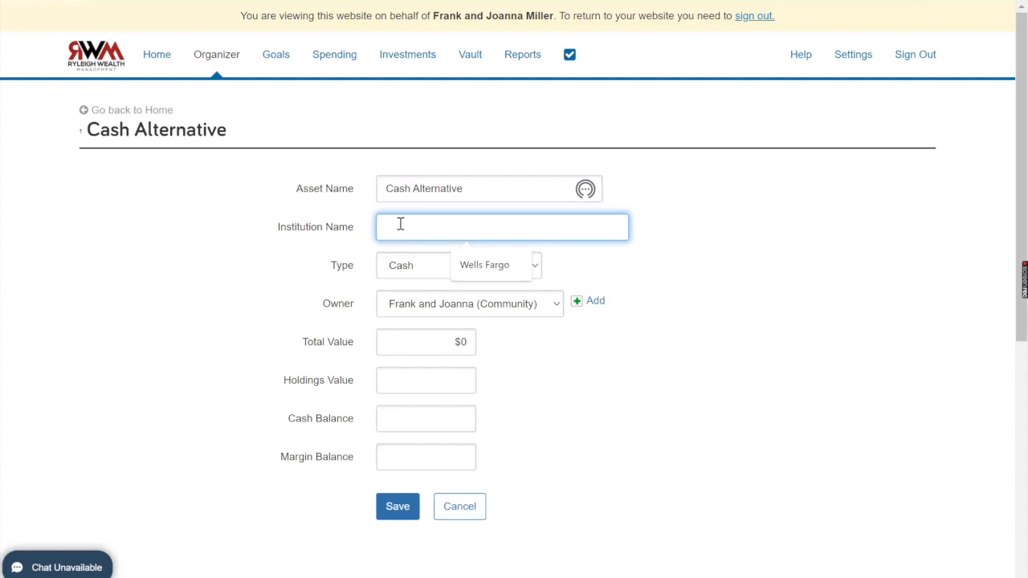
{"action": "left_click", "coordinate": [487, 270]}
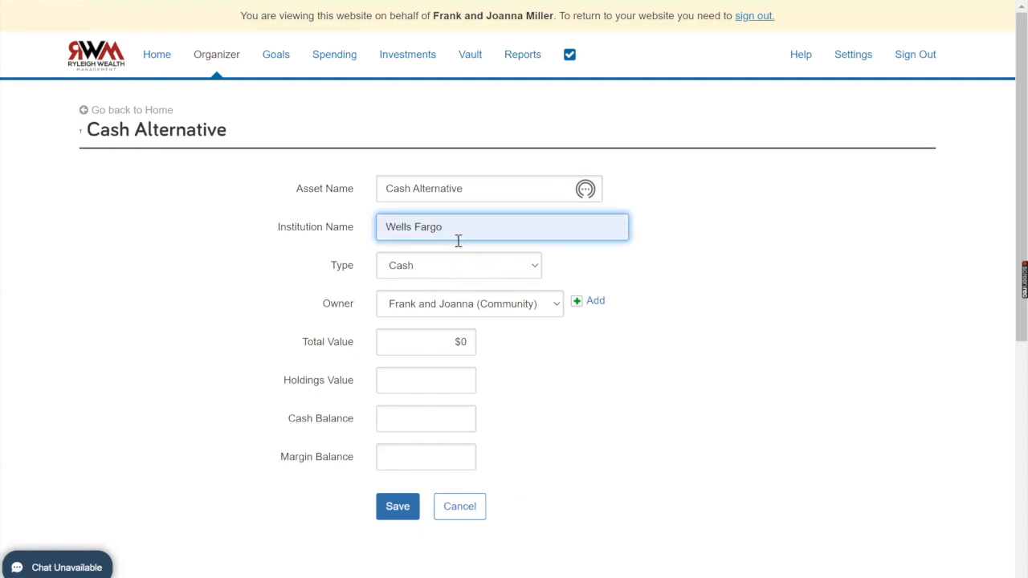
{"action": "left_click", "coordinate": [439, 276]}
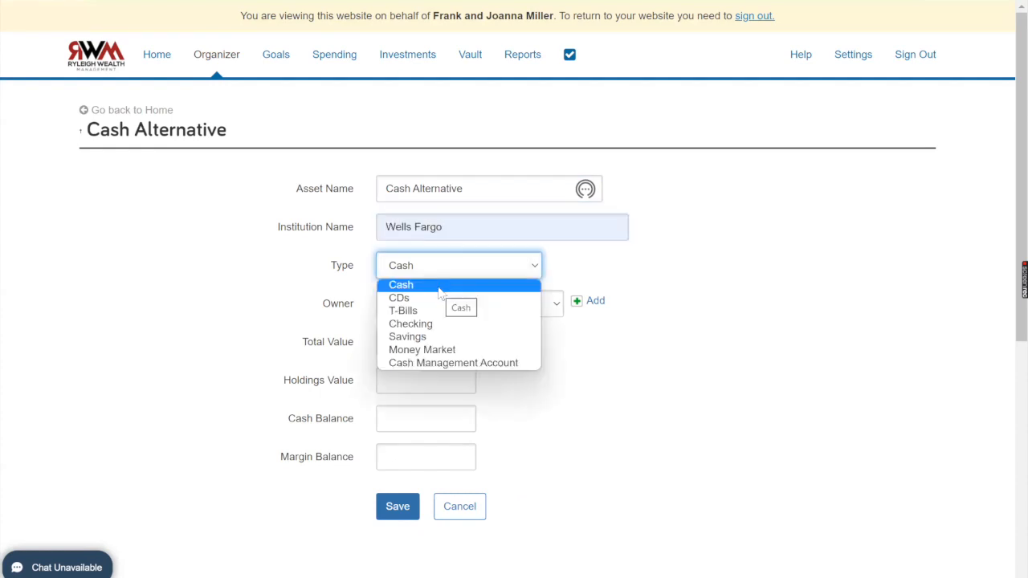
{"action": "left_click", "coordinate": [444, 286]}
{"action": "left_click", "coordinate": [452, 315]}
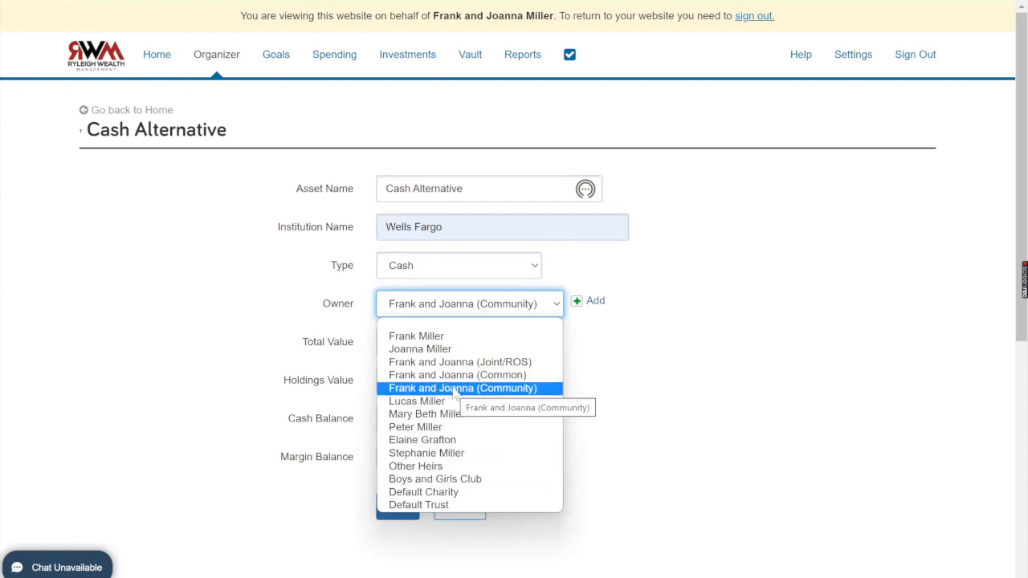
{"action": "left_click", "coordinate": [454, 390]}
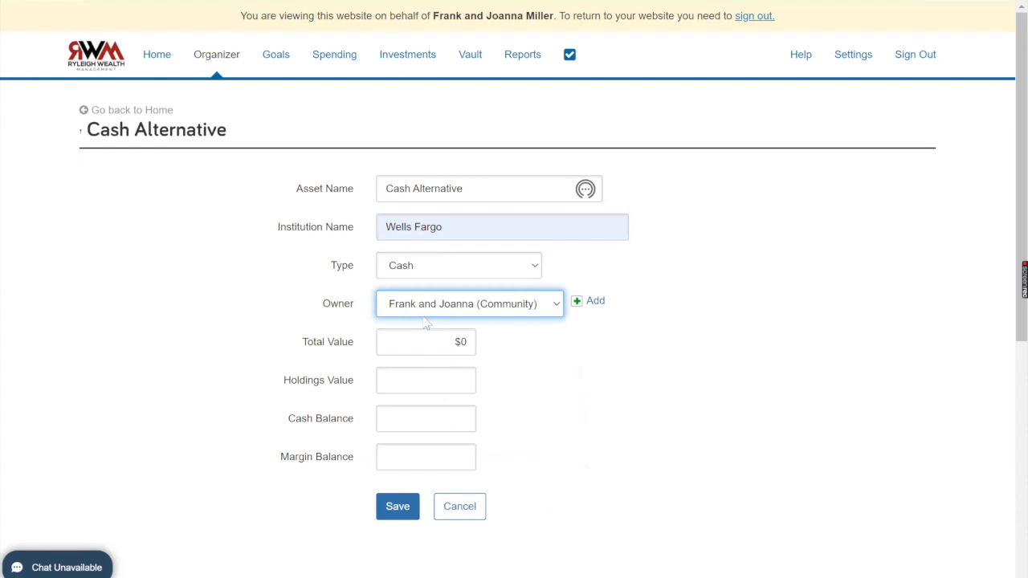
- Enter a total value of $500,000 for the Cash Alternative asset and save it
{"action": "left_click", "coordinate": [465, 342]}
{"action": "key", "text": "BackSpace"}
{"action": "type", "text": "500,000"}
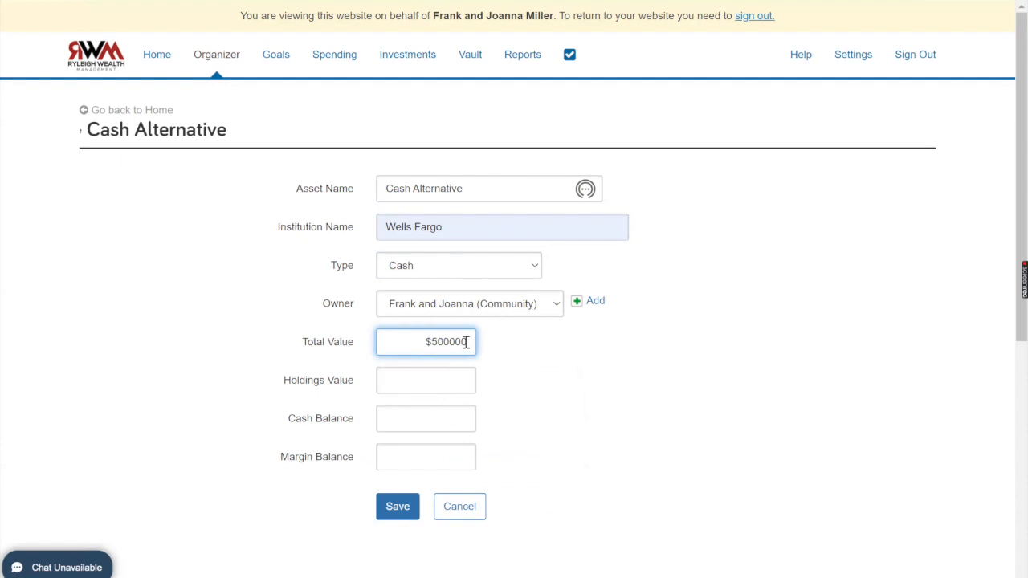
{"action": "left_click", "coordinate": [492, 358]}
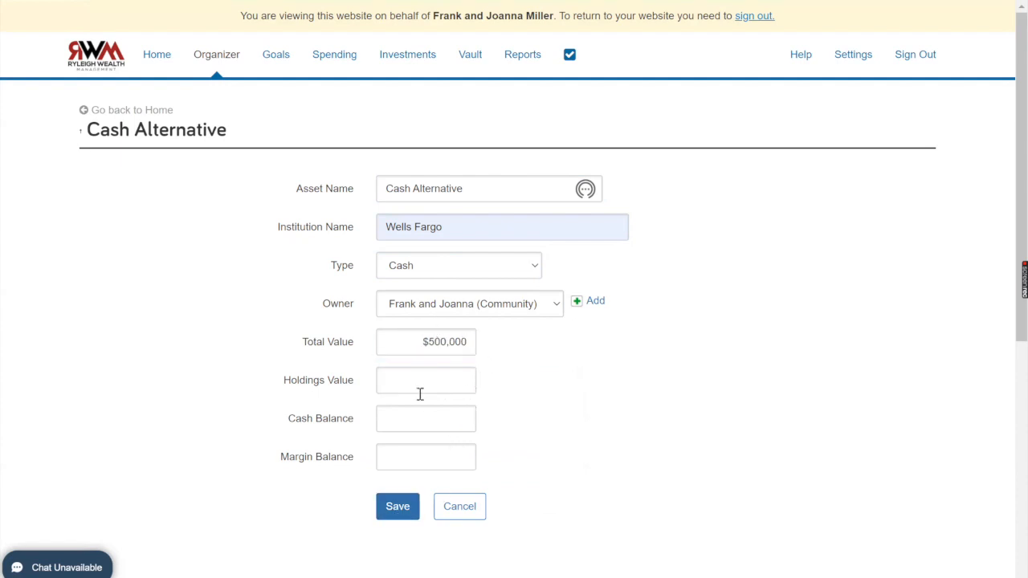
{"action": "left_click", "coordinate": [399, 512]}
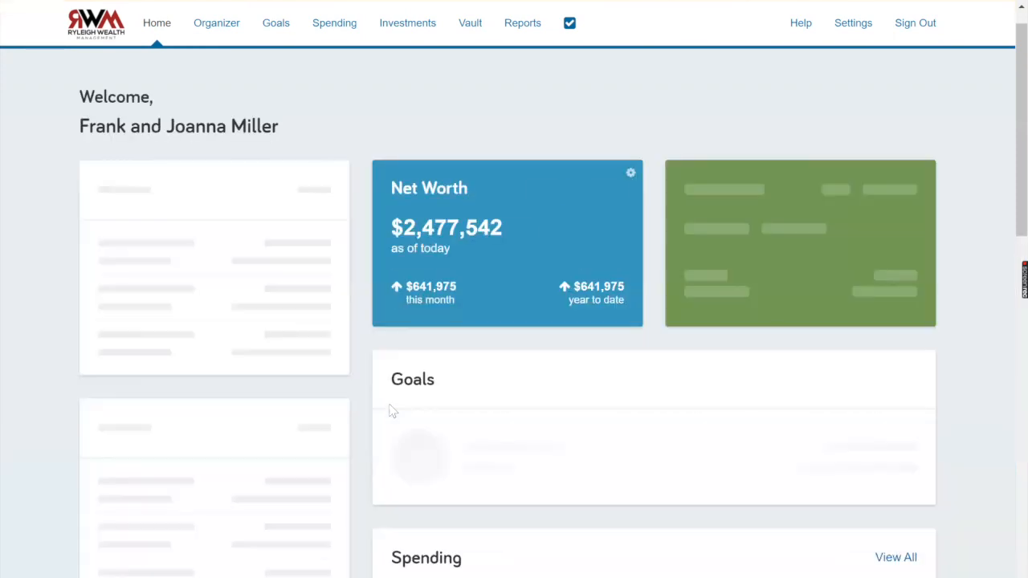
- Check the new Cash Alternative entry and its value on the home dashboard, collapsing and re-expanding the Cash group
{"action": "scroll", "coordinate": [269, 395], "scroll_direction": "down", "scroll_amount": 1}
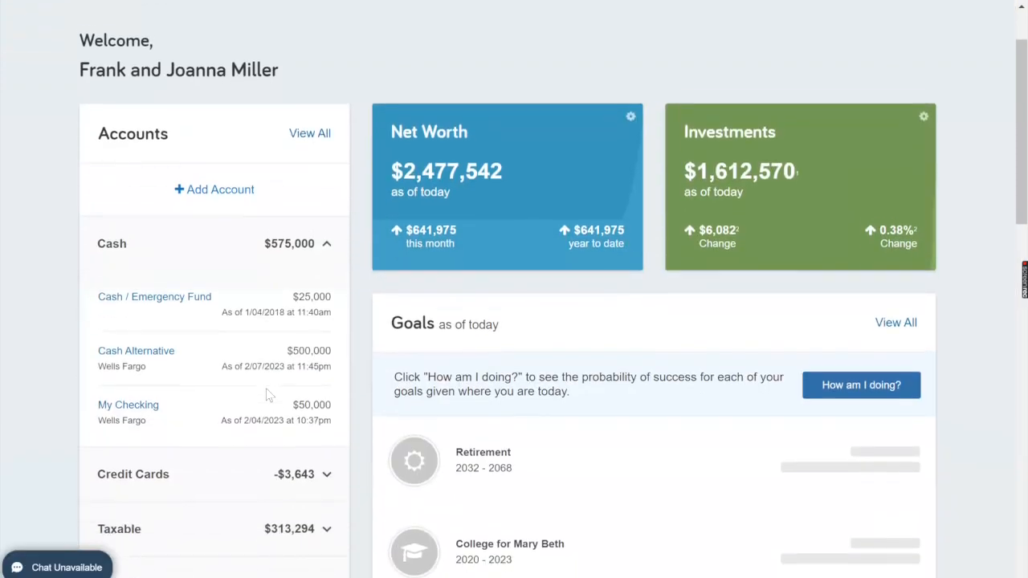
{"action": "left_click_drag", "start_coordinate": [288, 341], "coordinate": [335, 346]}
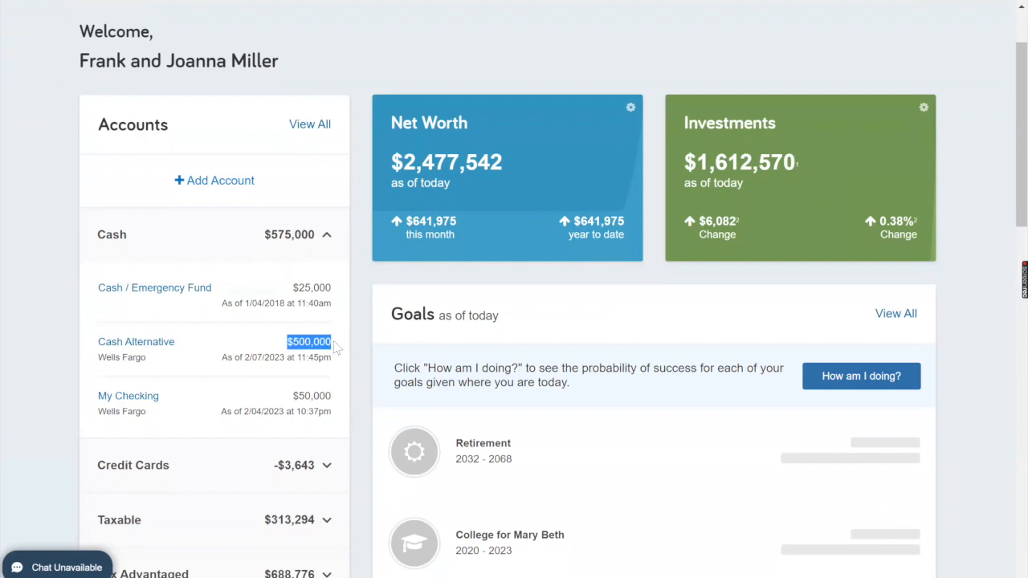
{"action": "left_click", "coordinate": [124, 241]}
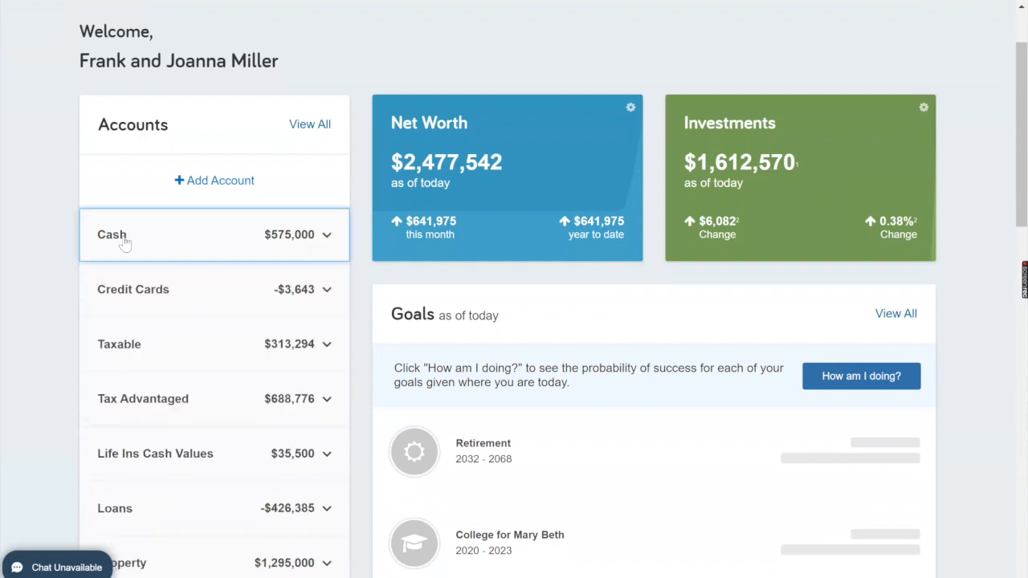
{"action": "left_click", "coordinate": [134, 239]}
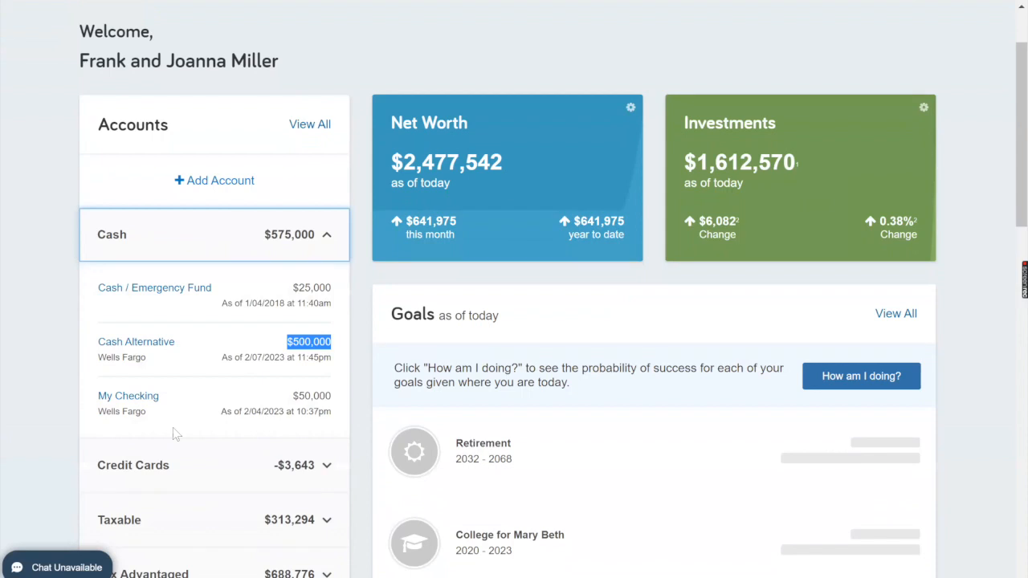
- Expand the Life Ins Cash Values and Loans groups in the home dashboard's account list to view their entries
{"action": "scroll", "coordinate": [172, 427], "scroll_direction": "down", "scroll_amount": 2}
{"action": "scroll", "coordinate": [173, 433], "scroll_direction": "down", "scroll_amount": 2}
{"action": "left_click", "coordinate": [179, 361]}
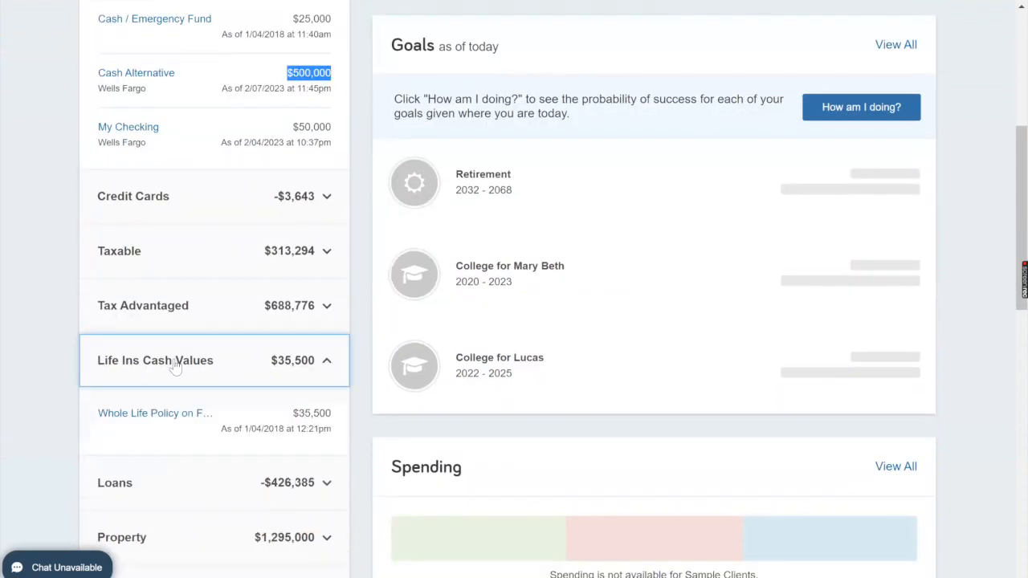
{"action": "left_click", "coordinate": [188, 488]}
- Review the Spending section and the life insurance policies in the Protection section of the home dashboard
{"action": "scroll", "coordinate": [188, 491], "scroll_direction": "down", "scroll_amount": 4}
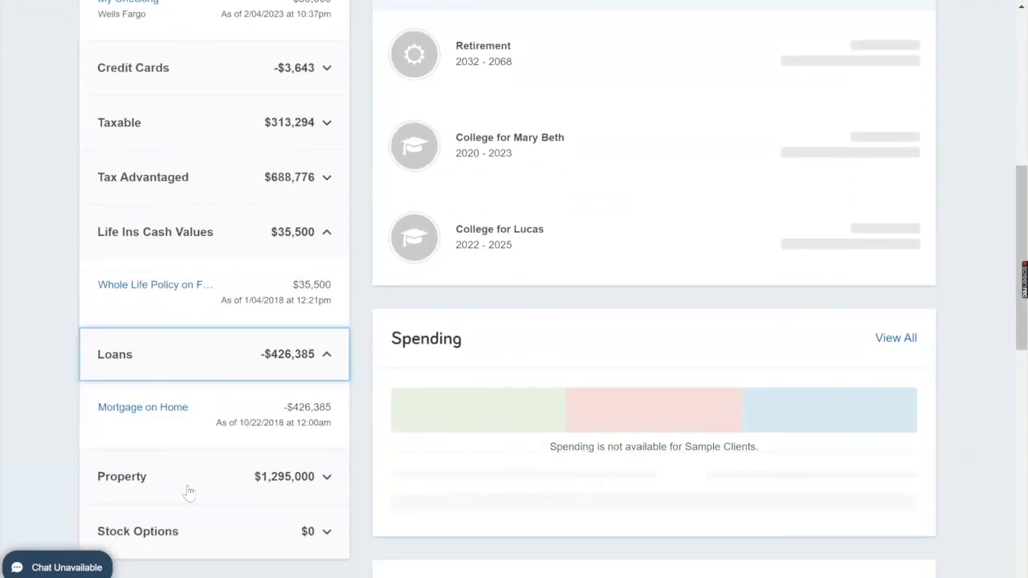
{"action": "scroll", "coordinate": [188, 492], "scroll_direction": "down", "scroll_amount": 3}
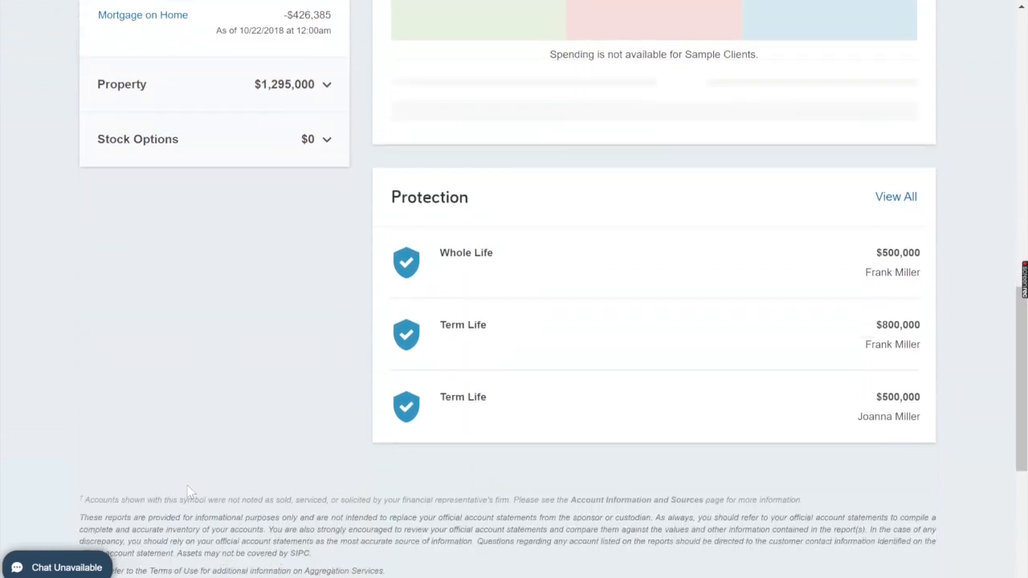
{"action": "scroll", "coordinate": [187, 490], "scroll_direction": "down", "scroll_amount": 1}
{"action": "scroll", "coordinate": [500, 198], "scroll_direction": "down", "scroll_amount": 1}
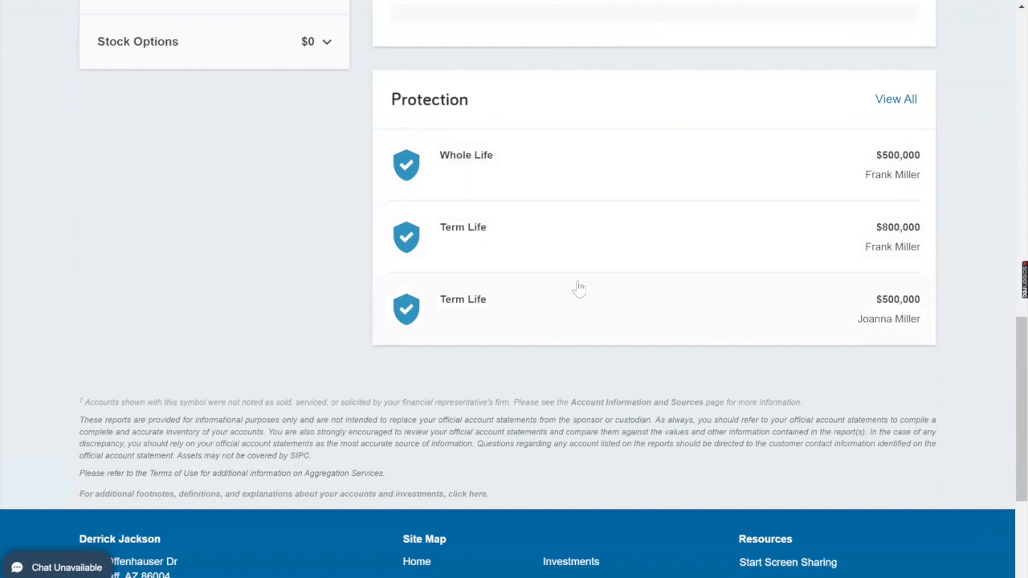
- Open the Goals page and browse the goal types available for adding a new goal
{"action": "scroll", "coordinate": [570, 285], "scroll_direction": "up", "scroll_amount": 3}
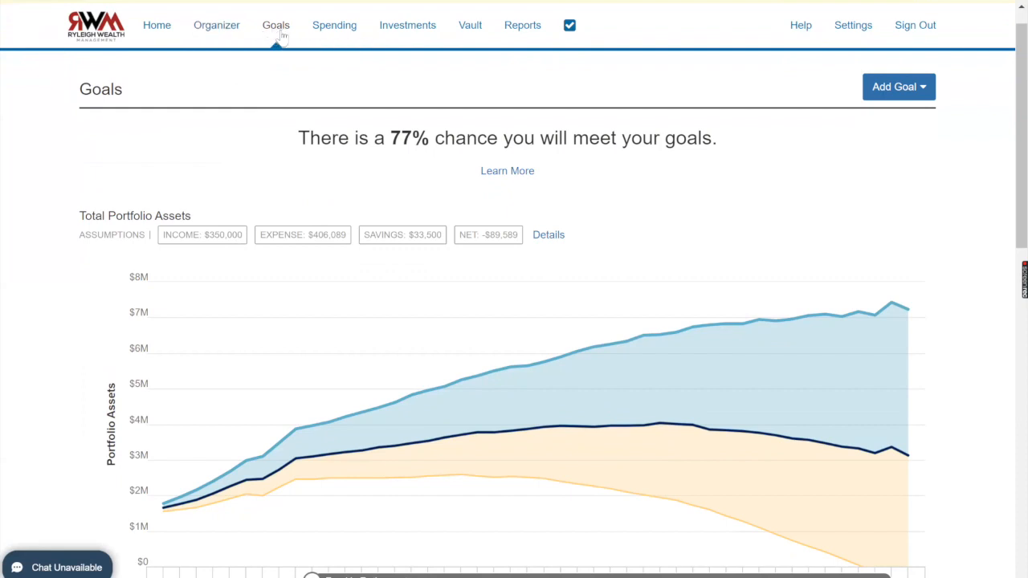
{"action": "left_click", "coordinate": [886, 95]}
{"action": "scroll", "coordinate": [871, 305], "scroll_direction": "down", "scroll_amount": 1}
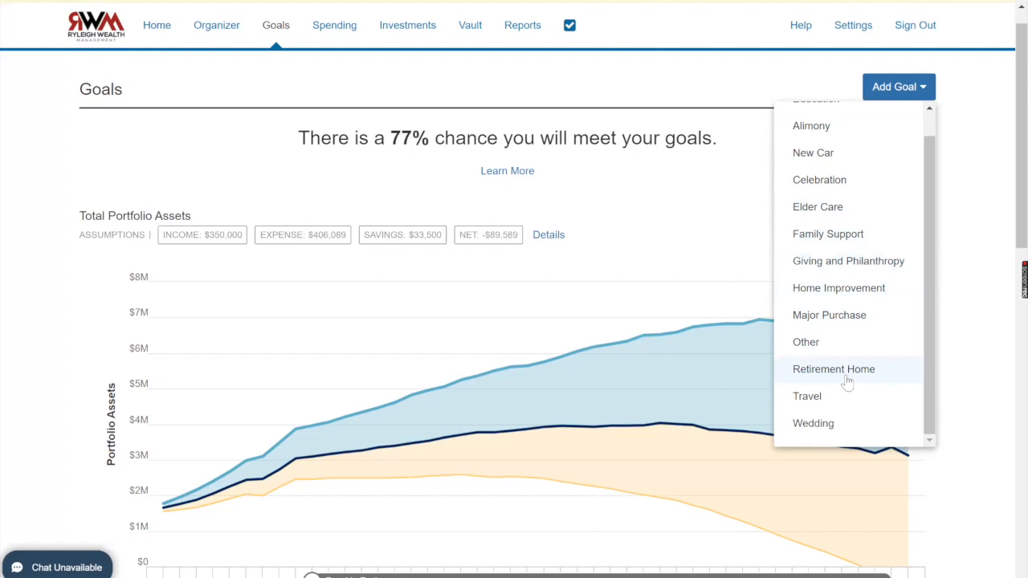
{"action": "scroll", "coordinate": [847, 384], "scroll_direction": "up", "scroll_amount": 1}
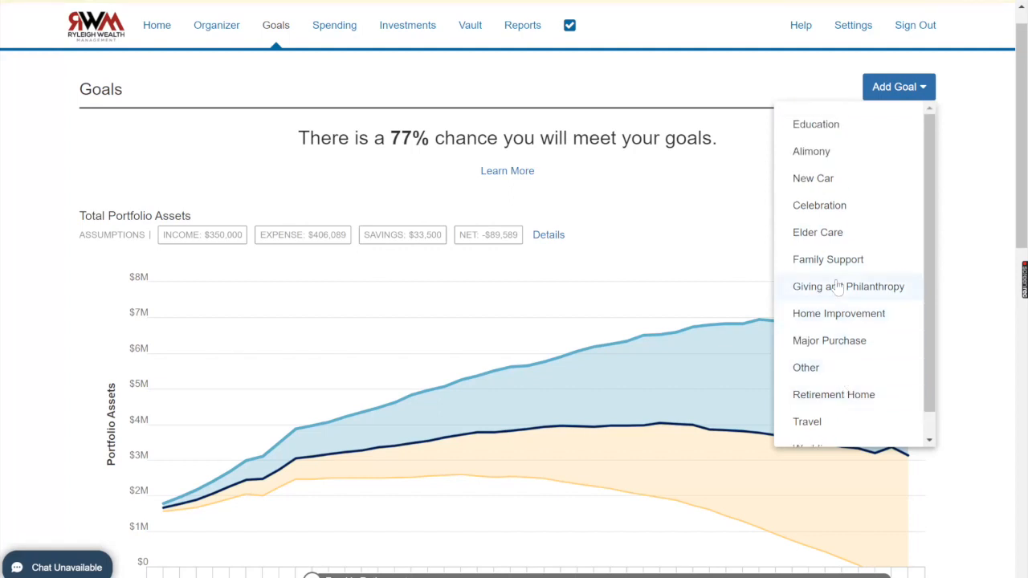
- Return to the home dashboard and view the Goals section with its retirement and college goals
{"action": "left_click", "coordinate": [155, 27]}
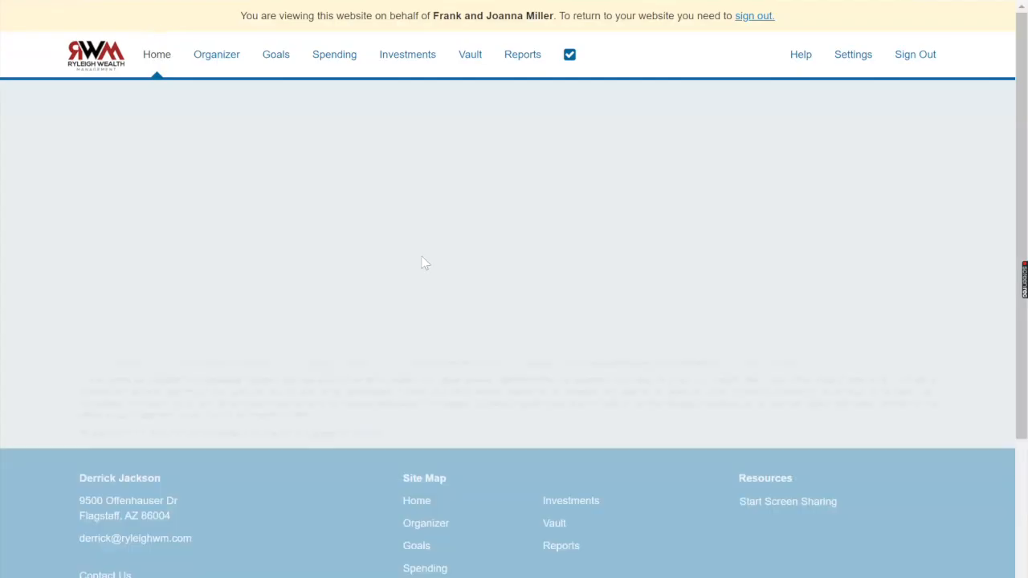
{"action": "scroll", "coordinate": [424, 262], "scroll_direction": "down", "scroll_amount": 1}
{"action": "scroll", "coordinate": [502, 452], "scroll_direction": "down", "scroll_amount": 1}
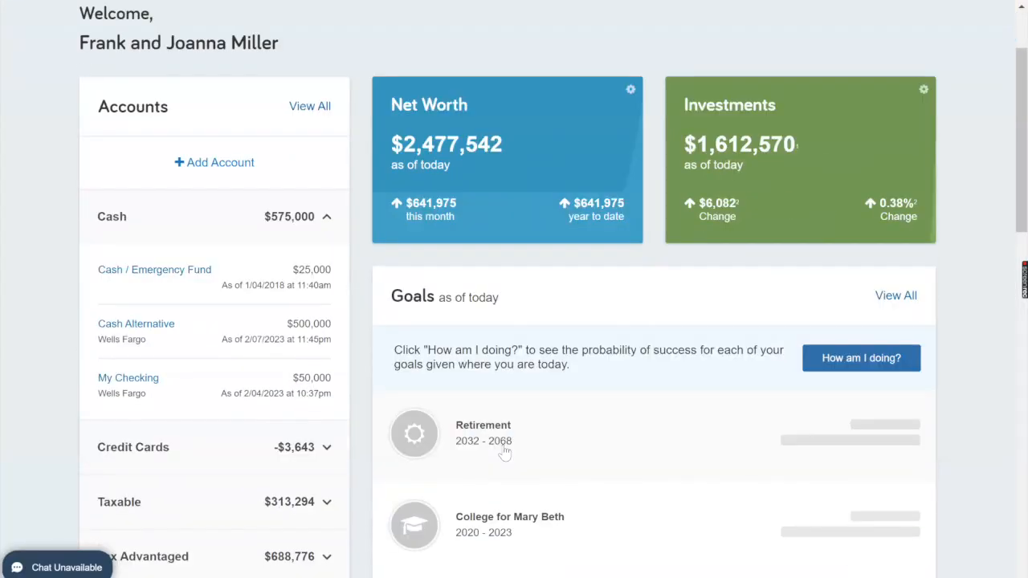
{"action": "scroll", "coordinate": [504, 452], "scroll_direction": "down", "scroll_amount": 2}
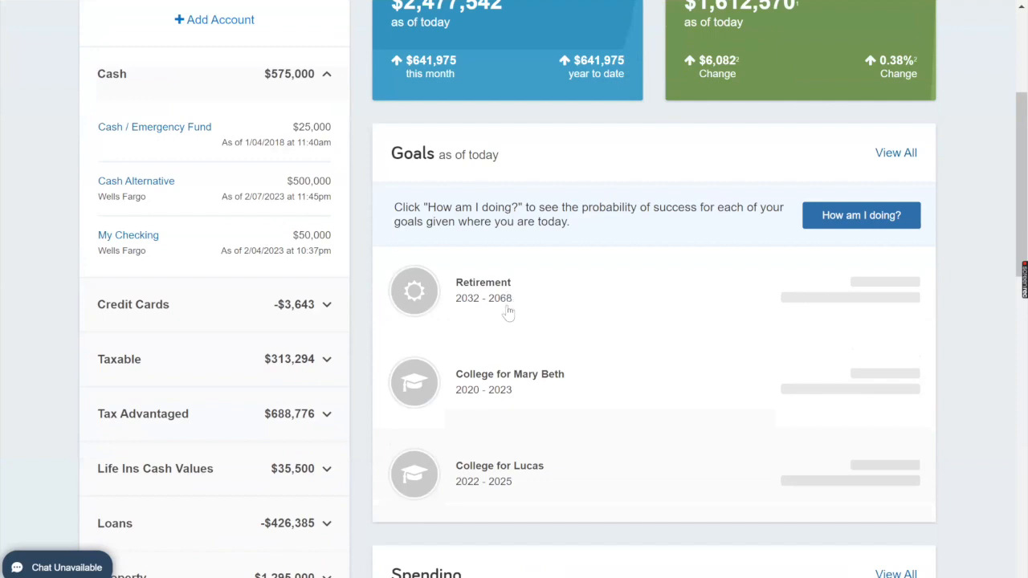